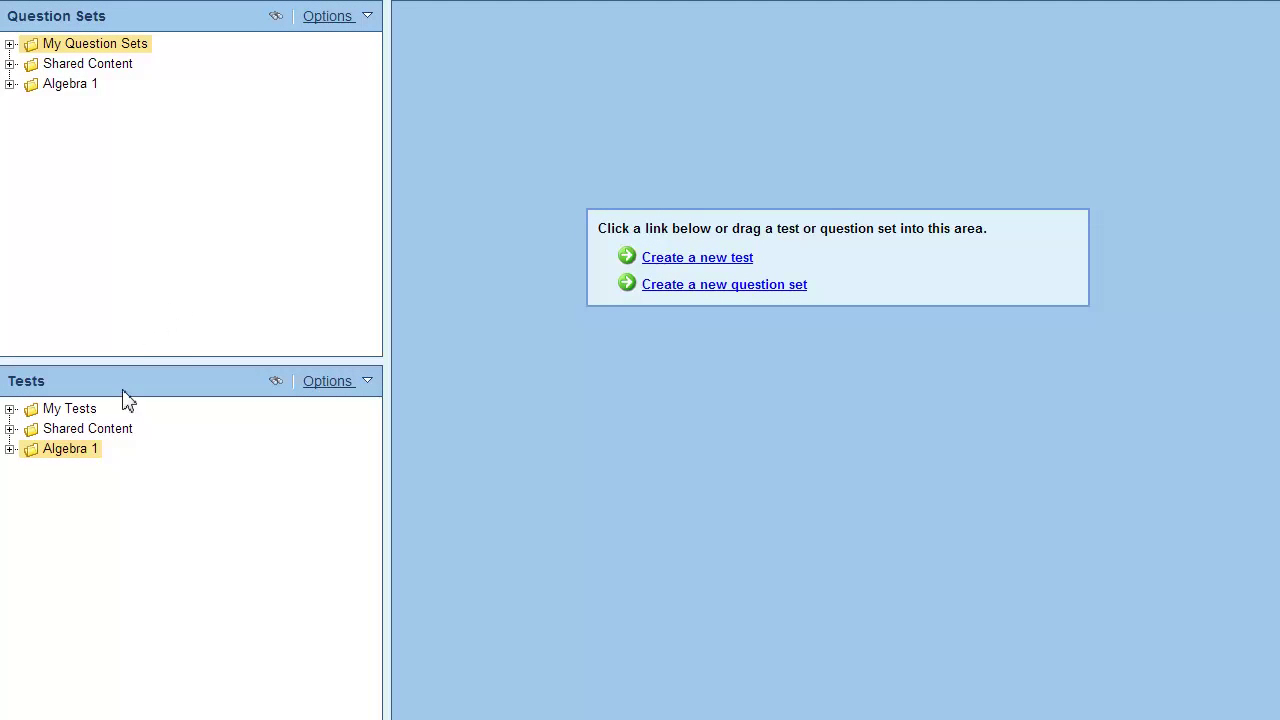
Start a new test for the Algebra 1 tests folder with the 'Create a new test' link
{"action": "right_click", "coordinate": [93, 458]}
{"action": "left_click", "coordinate": [367, 383]}
{"action": "left_click", "coordinate": [697, 259]}
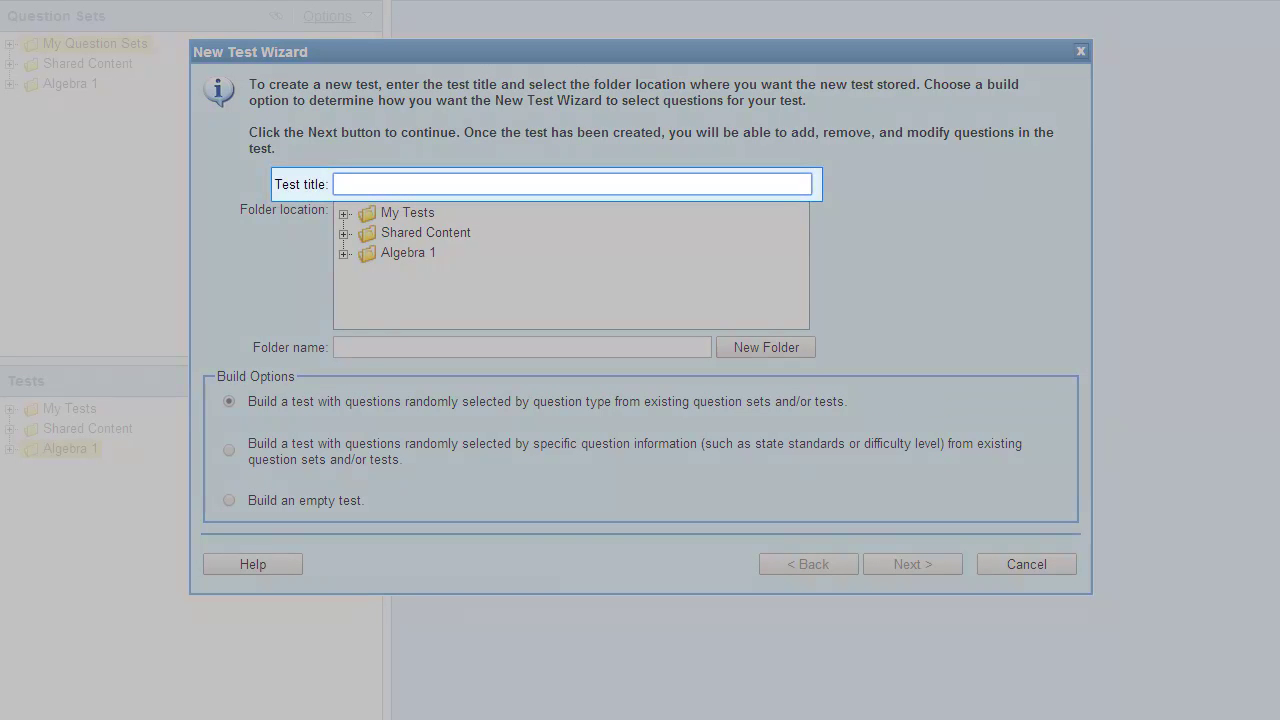
Title the test 'Chapter 1', store it in My Tests, and keep the random-by-question-type build
{"action": "type", "text": "Chapter 1"}
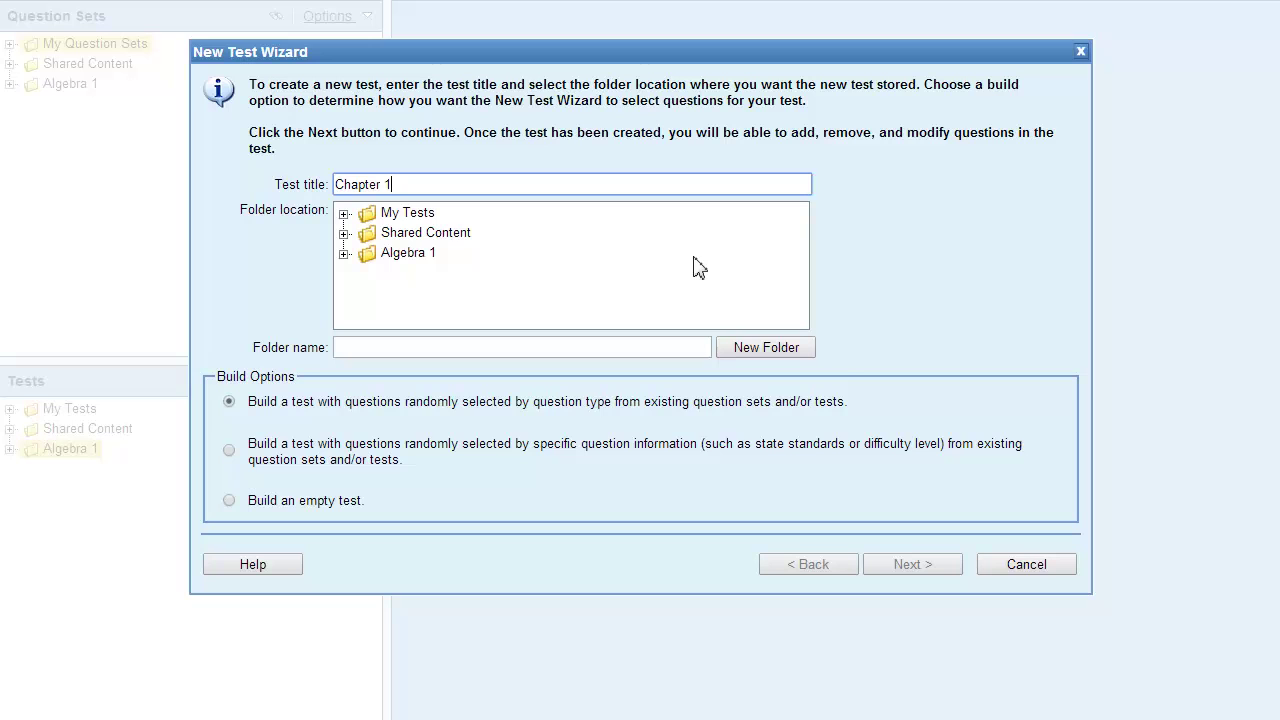
{"action": "left_click", "coordinate": [416, 218]}
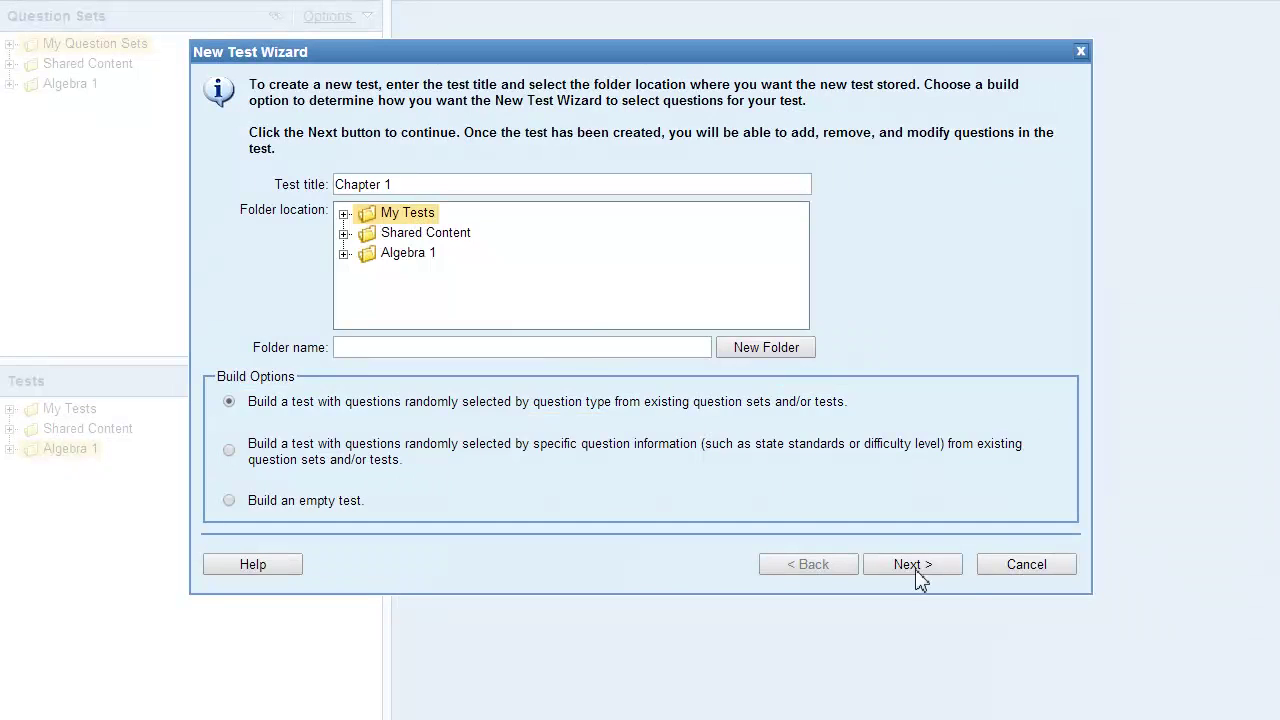
{"action": "left_click", "coordinate": [914, 568]}
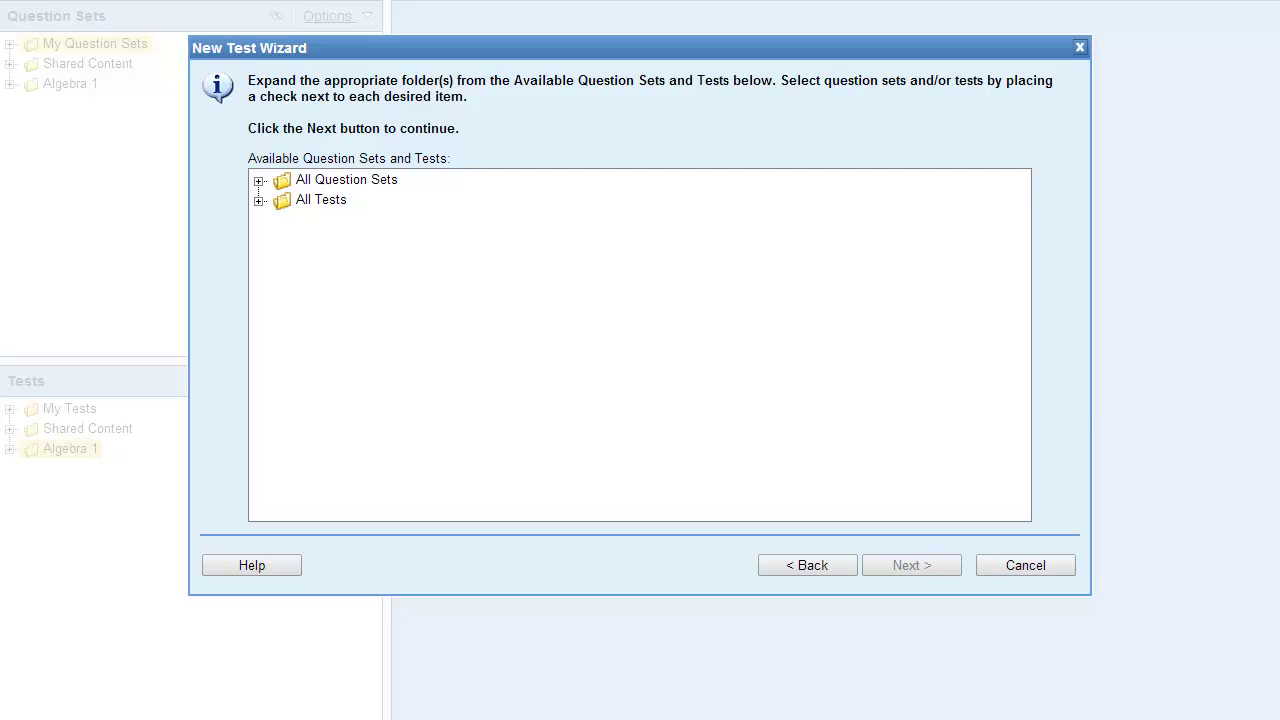
Use Algebra 1's 'Chapter 1 - An Introduction to Algebra' question set as the source
{"action": "left_click", "coordinate": [258, 181]}
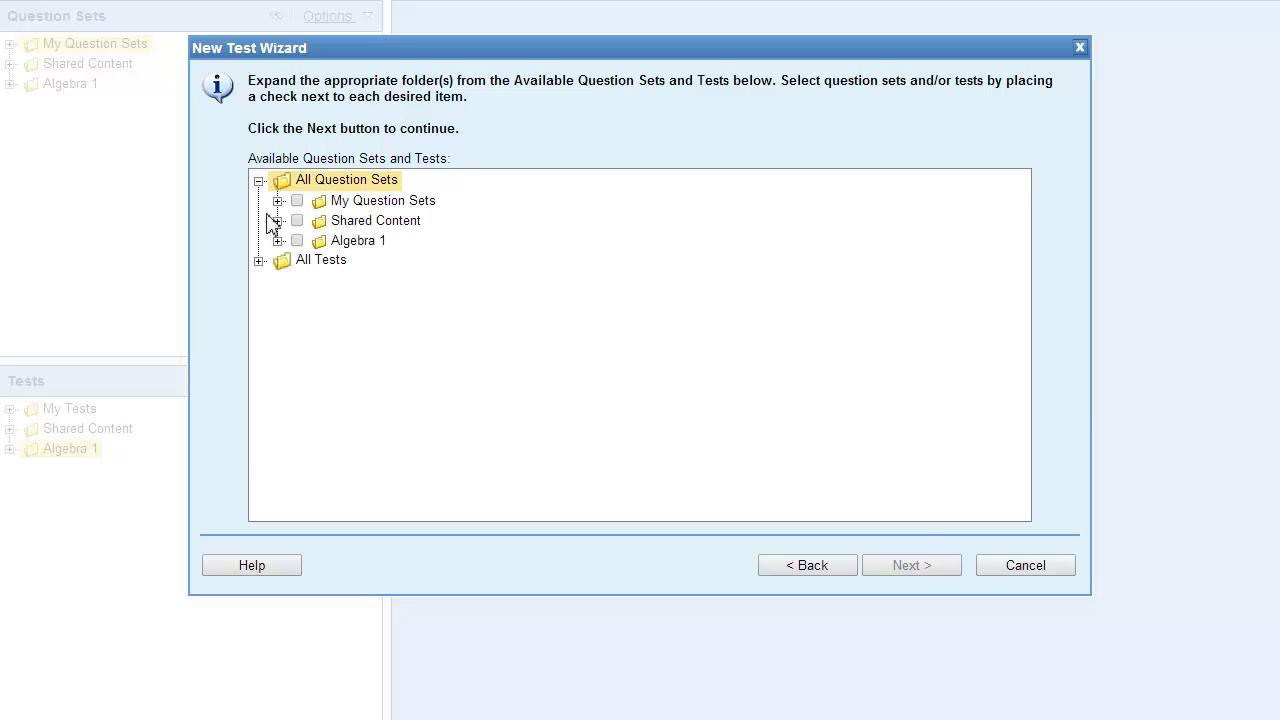
{"action": "left_click", "coordinate": [278, 241]}
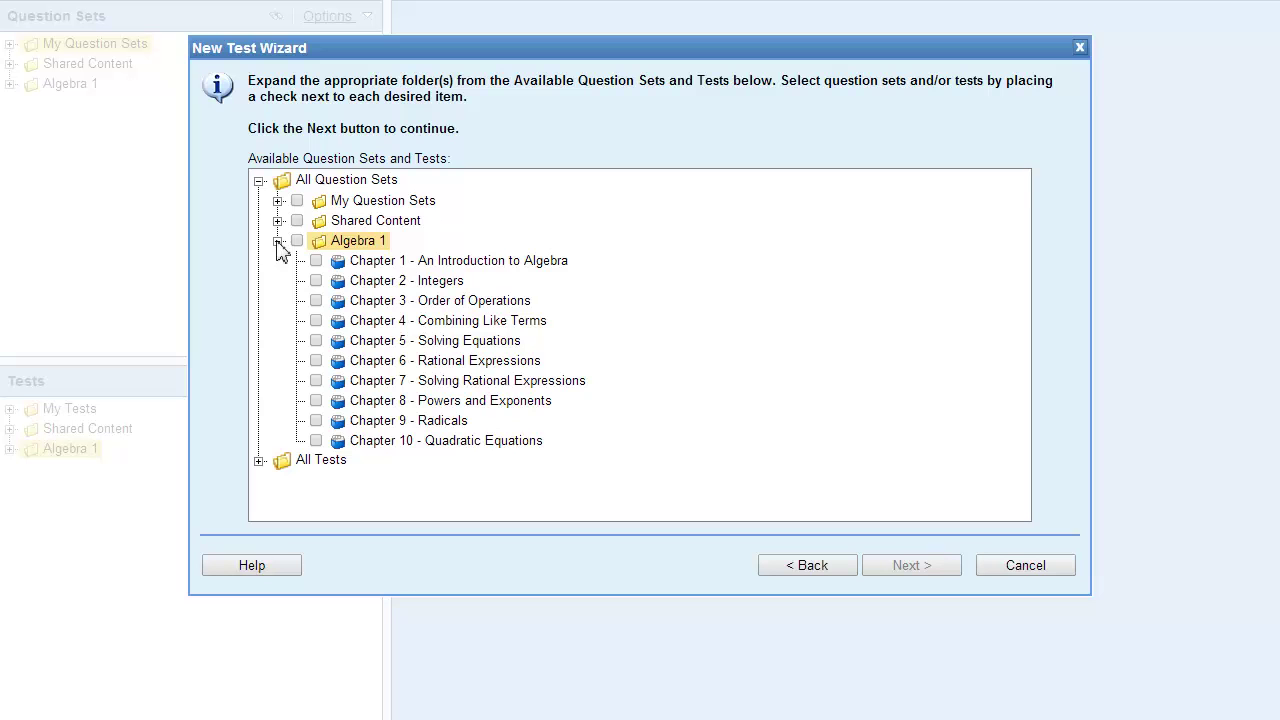
{"action": "left_click", "coordinate": [316, 261]}
{"action": "left_click", "coordinate": [912, 566]}
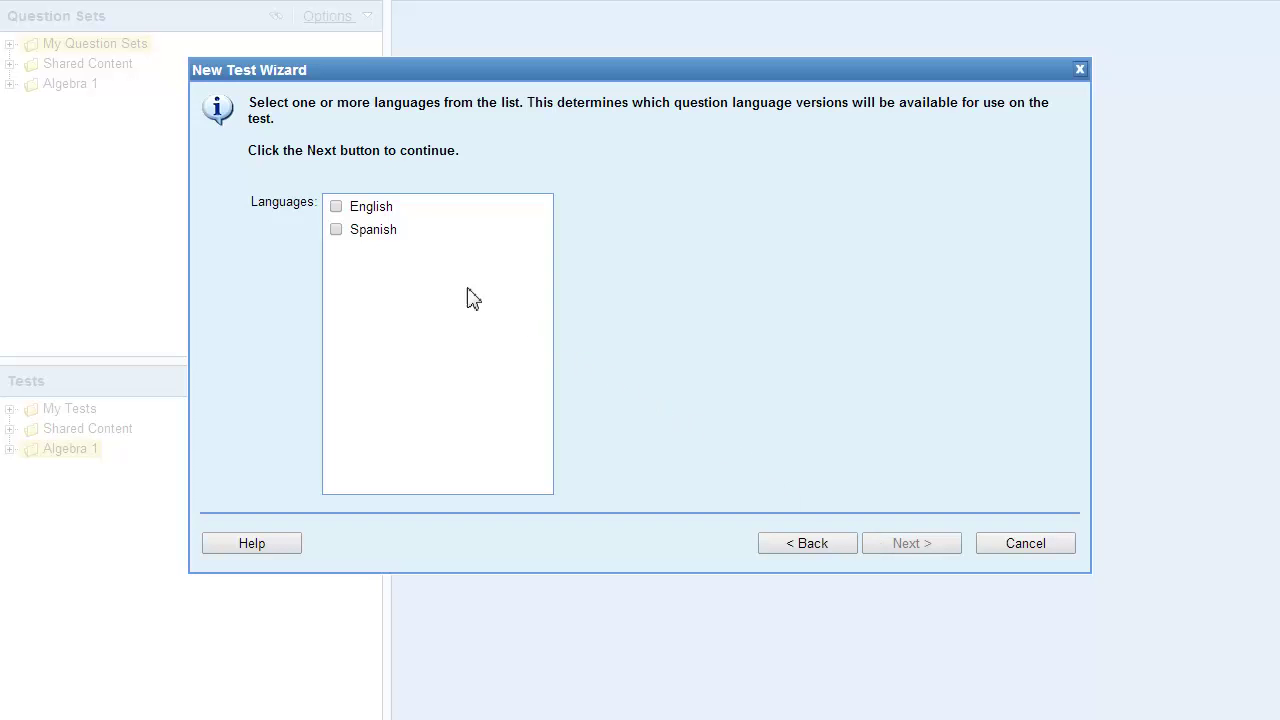
Include both English and Spanish versions of the questions
{"action": "left_click", "coordinate": [336, 208]}
{"action": "left_click", "coordinate": [338, 231]}
{"action": "left_click", "coordinate": [933, 550]}
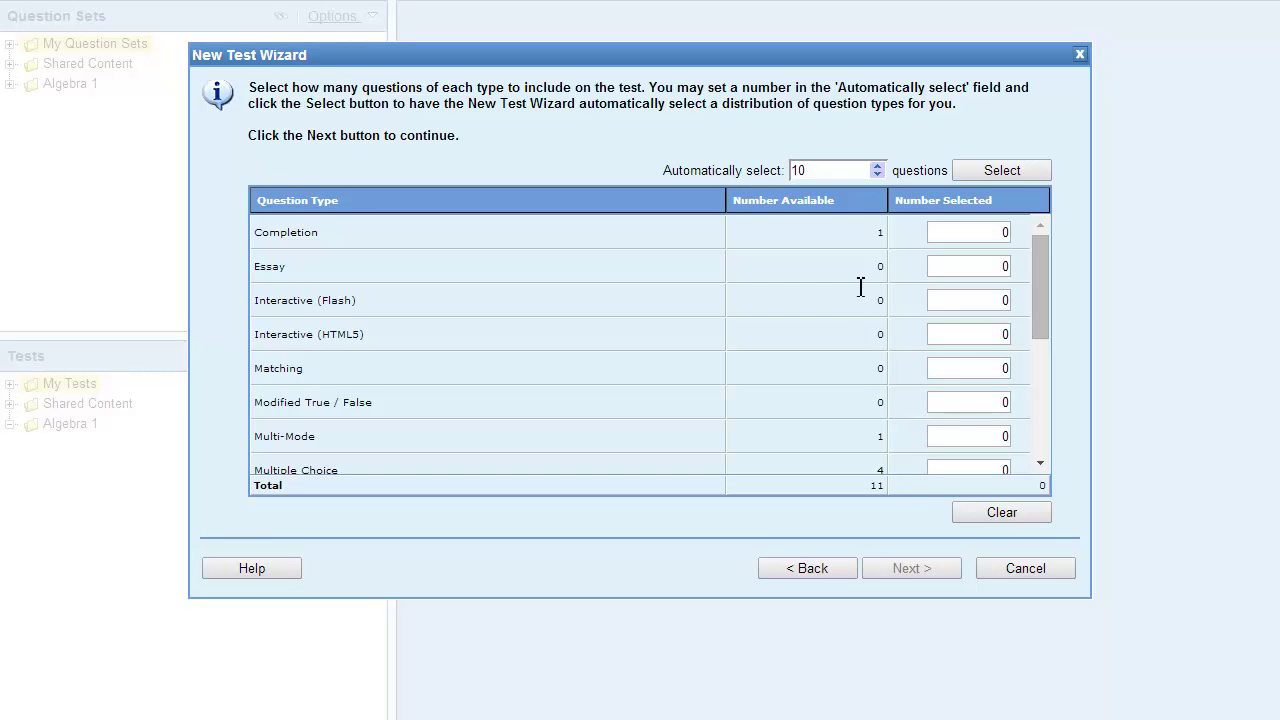
Auto-select 5 questions across the question types, then clear all counts back to zero
{"action": "double_click", "coordinate": [831, 170]}
{"action": "type", "text": "5"}
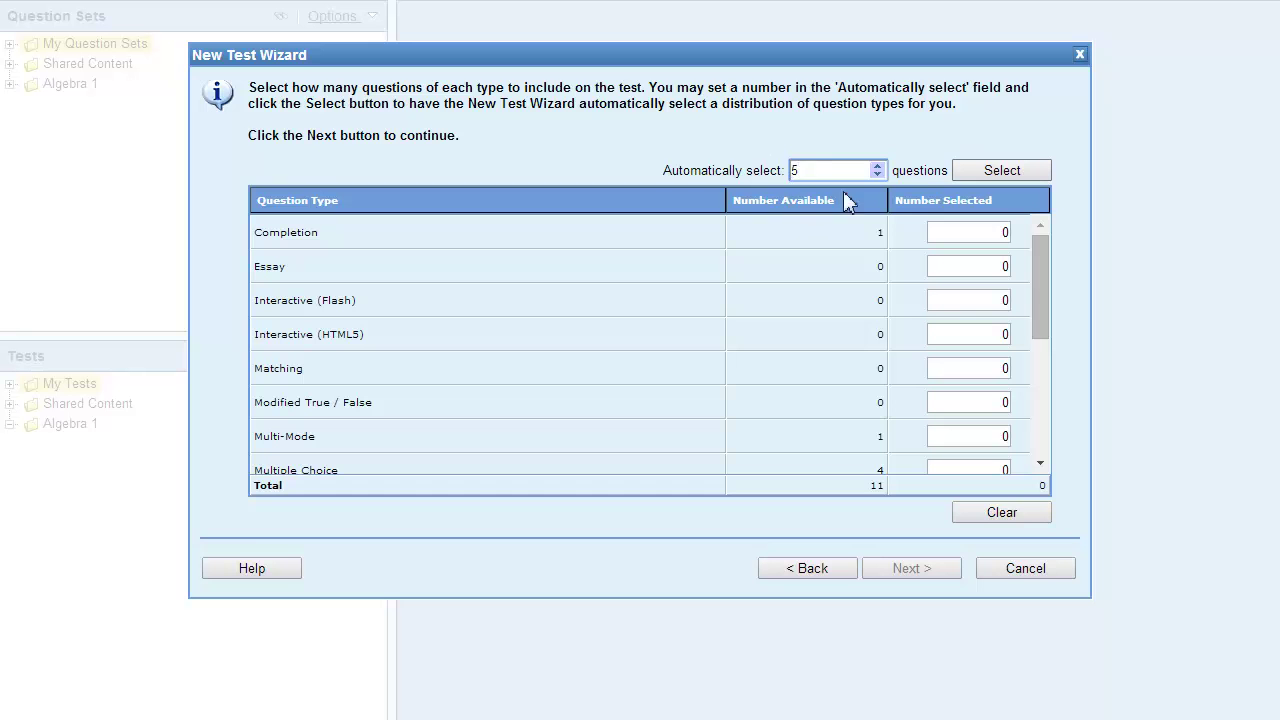
{"action": "left_click", "coordinate": [998, 171]}
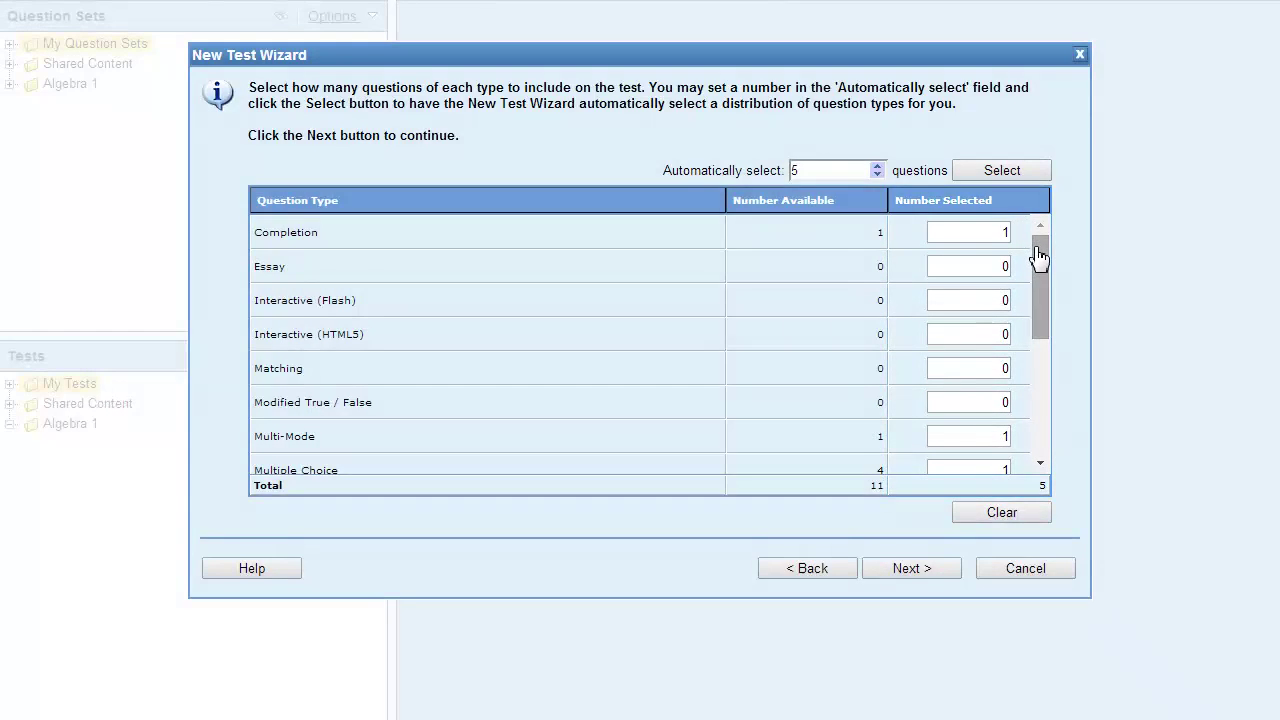
{"action": "mouse_move", "coordinate": [1037, 257]}
{"action": "left_mouse_down"}
{"action": "mouse_move", "coordinate": [1047, 322]}
{"action": "mouse_move", "coordinate": [1040, 237]}
{"action": "left_mouse_up"}
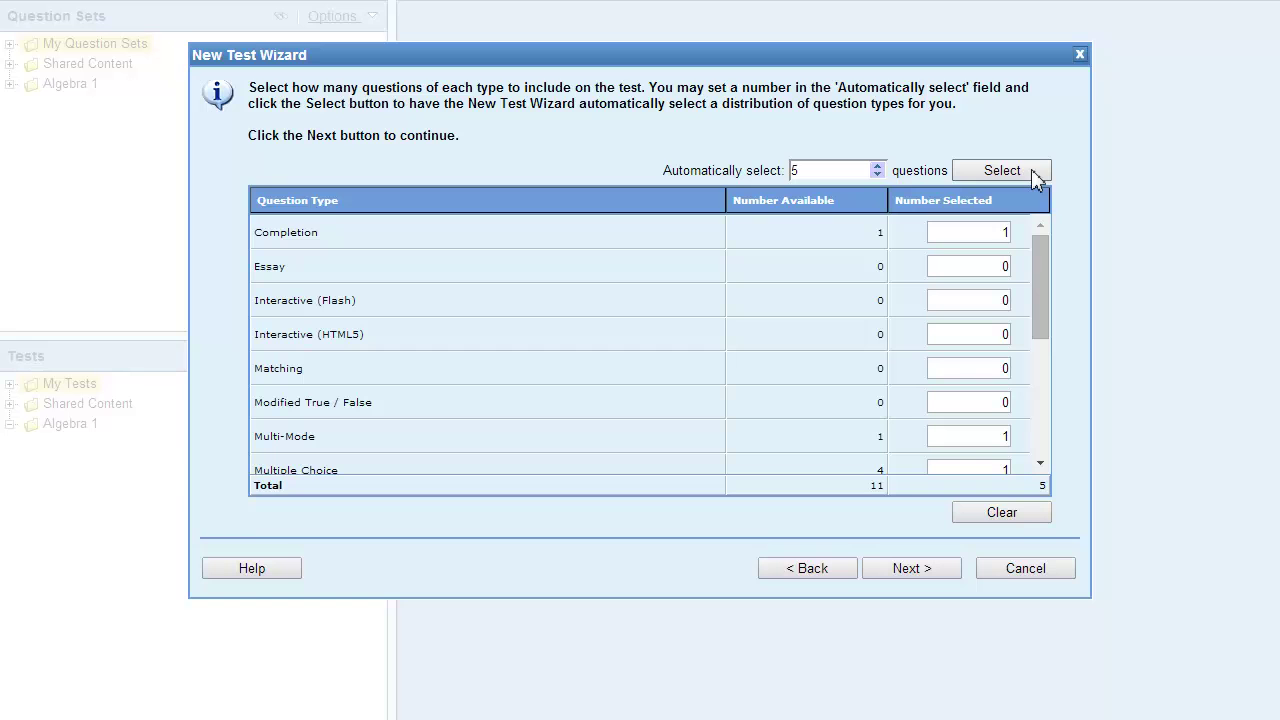
{"action": "left_click", "coordinate": [1032, 510]}
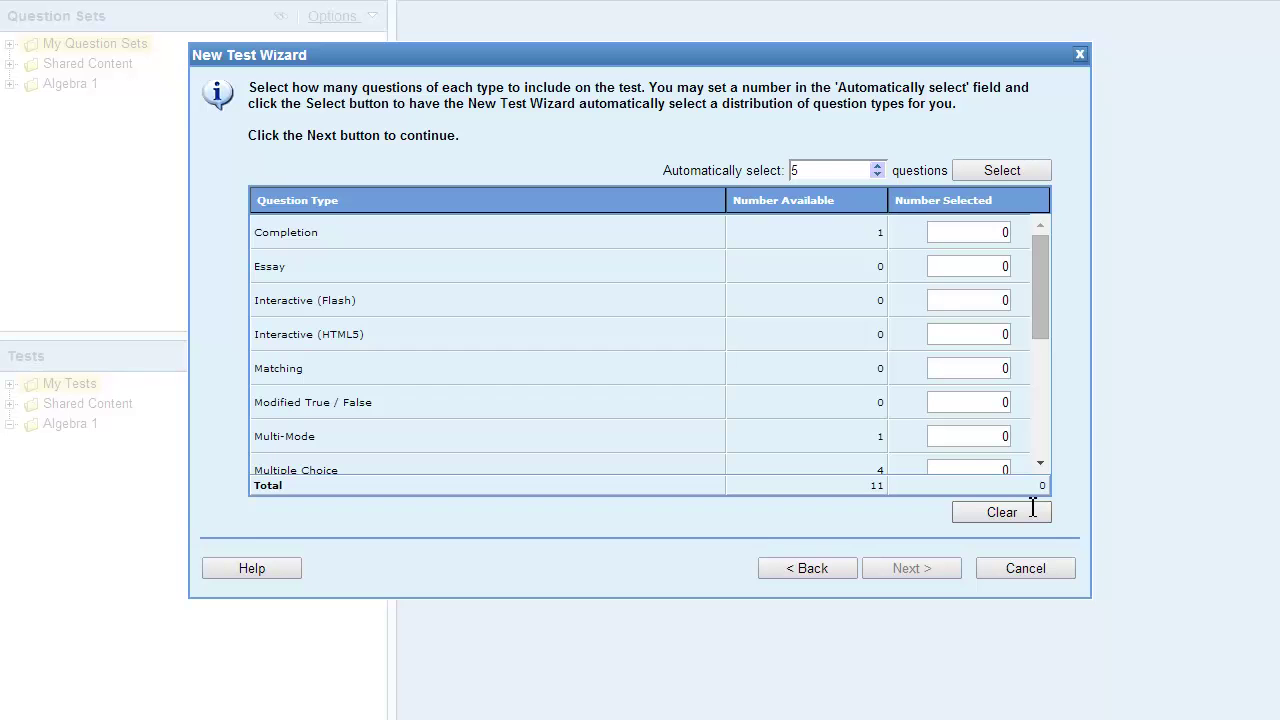
Set 3 Multiple Choice, 1 Multi-Mode and 1 Completion question
{"action": "left_click", "coordinate": [998, 466]}
{"action": "type", "text": "3"}
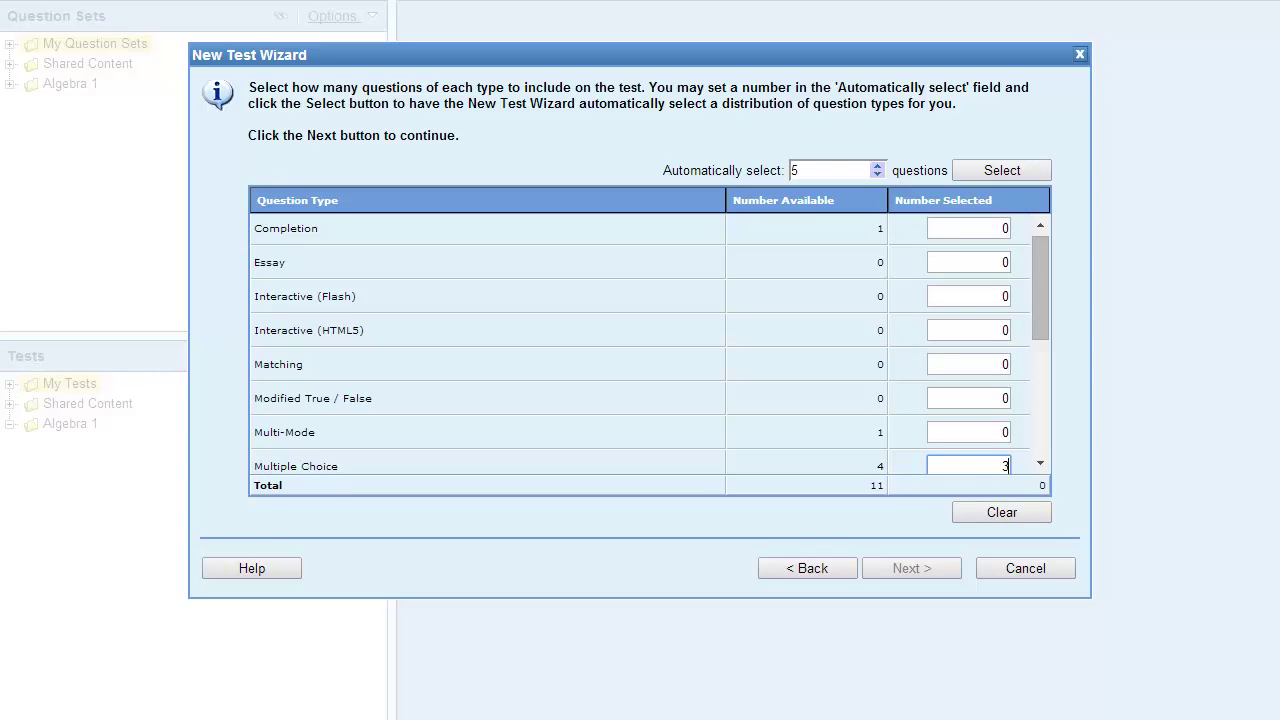
{"action": "left_click", "coordinate": [968, 432]}
{"action": "type", "text": "1"}
{"action": "left_click", "coordinate": [968, 228]}
{"action": "type", "text": "1"}
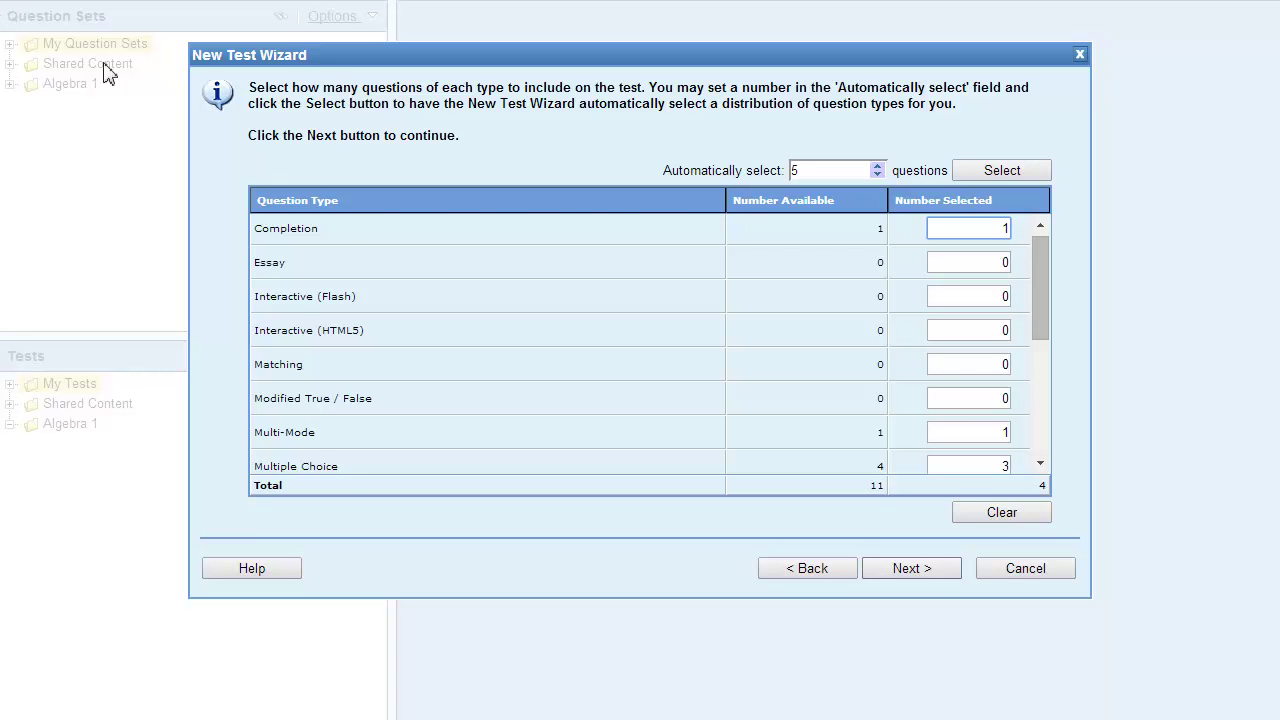
{"action": "left_click", "coordinate": [940, 570]}
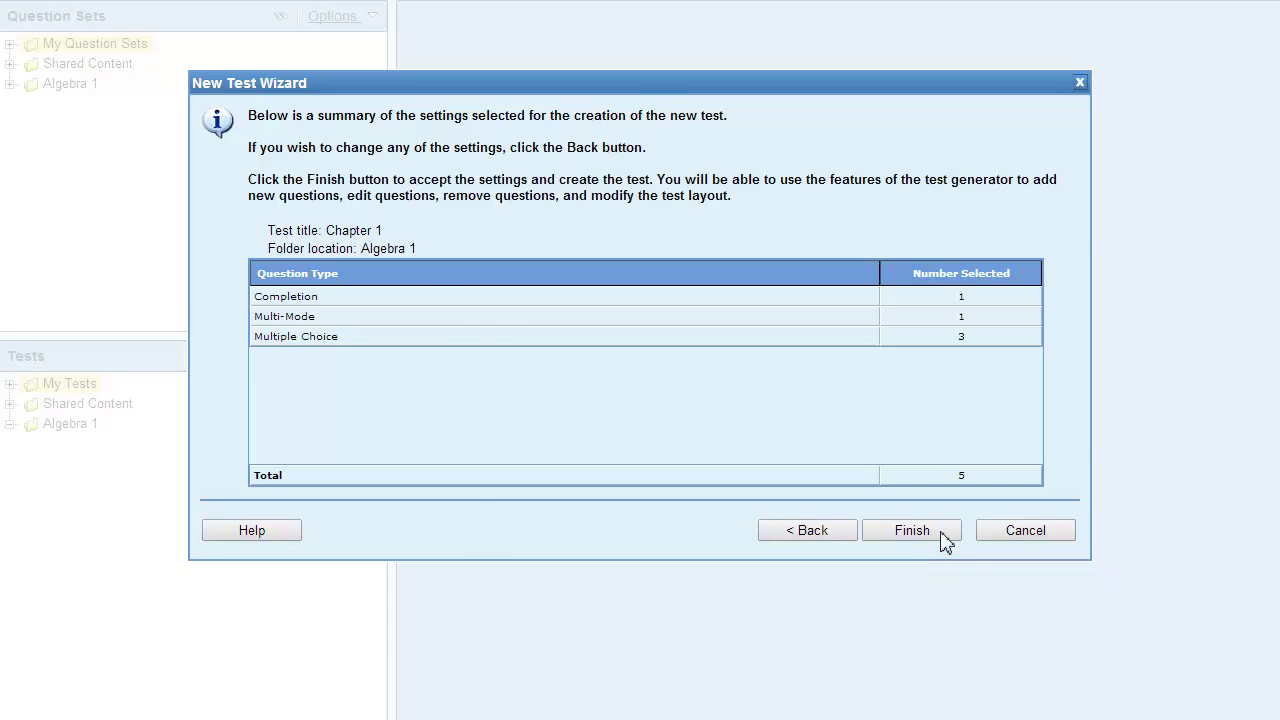
Finish the wizard to create the five-question Chapter 1 test in Algebra 1
{"action": "left_click", "coordinate": [946, 537]}
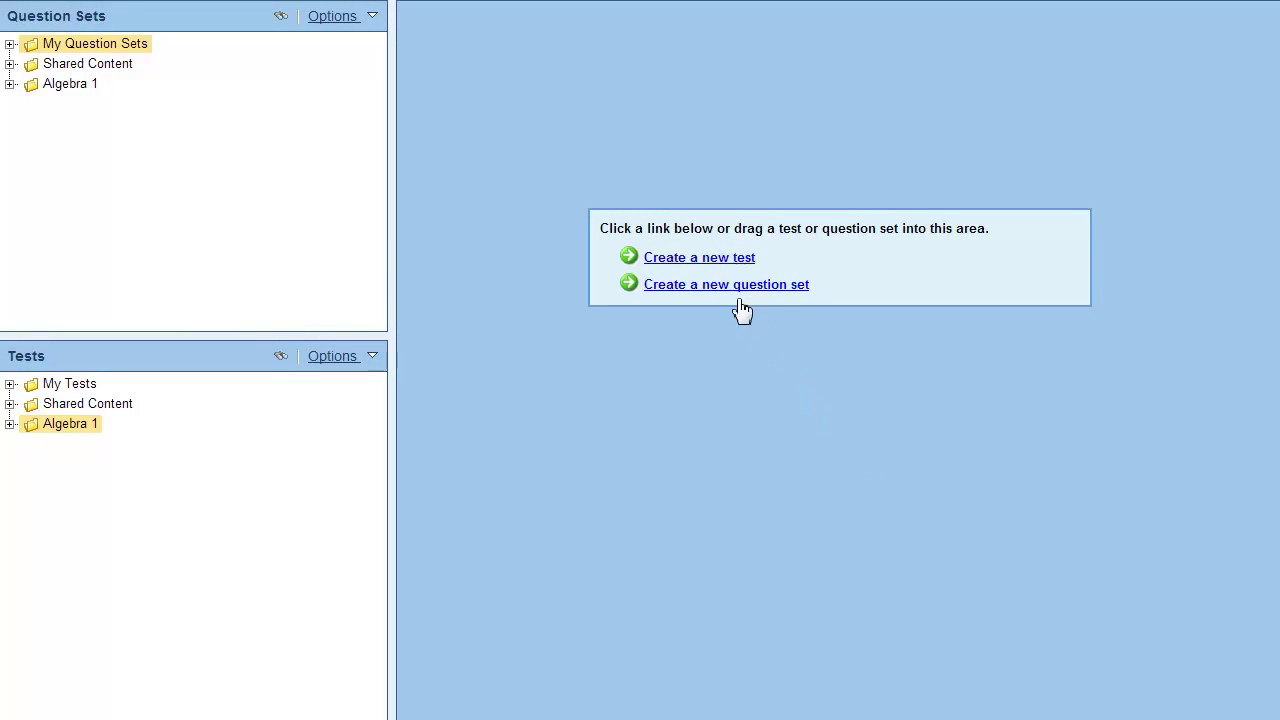
Create a new test titled 'Midterm' in Algebra 1, built by specific question information
{"action": "left_click", "coordinate": [705, 259]}
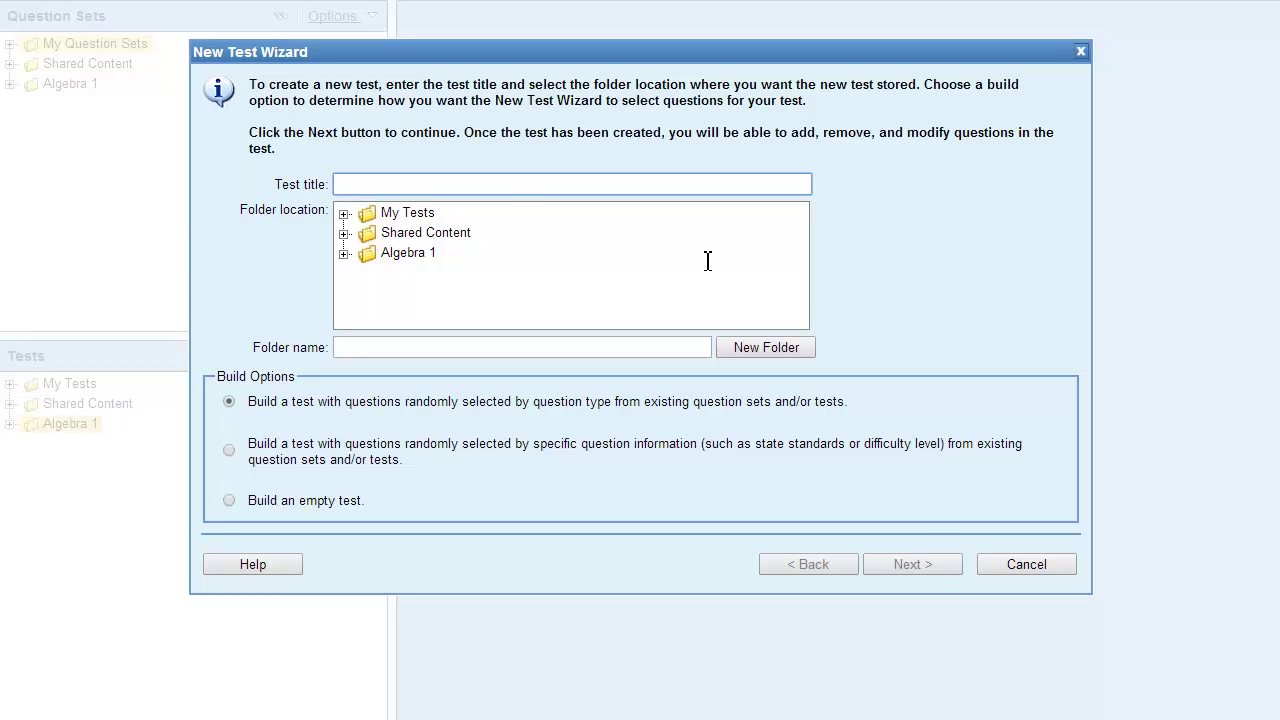
{"action": "left_click", "coordinate": [408, 184]}
{"action": "type", "text": "Midterm"}
{"action": "left_click", "coordinate": [398, 256]}
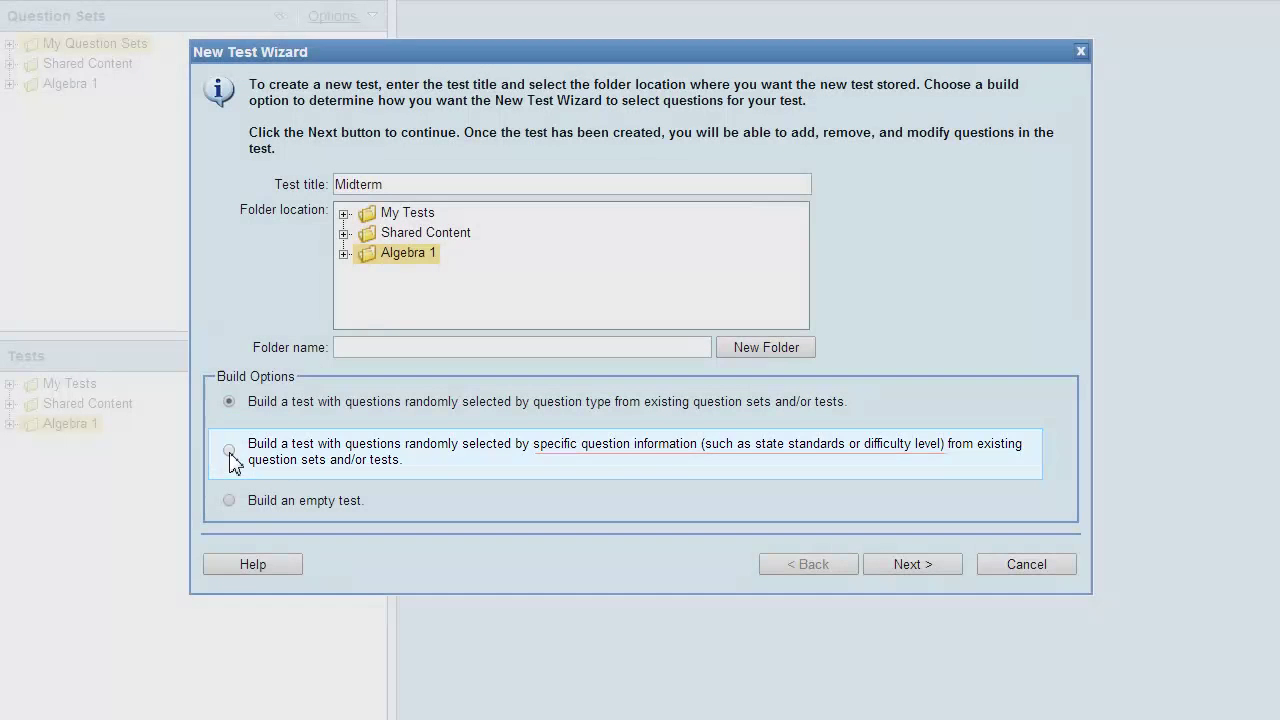
{"action": "left_click", "coordinate": [229, 450]}
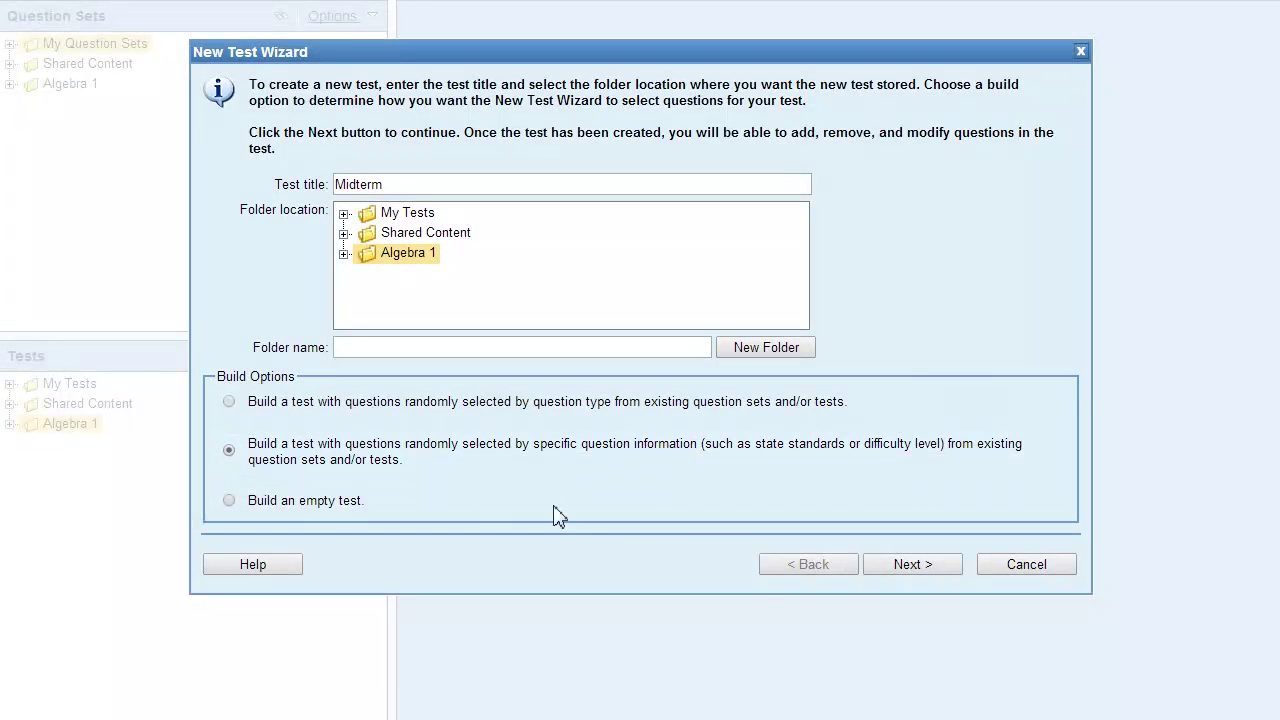
{"action": "left_click", "coordinate": [912, 567]}
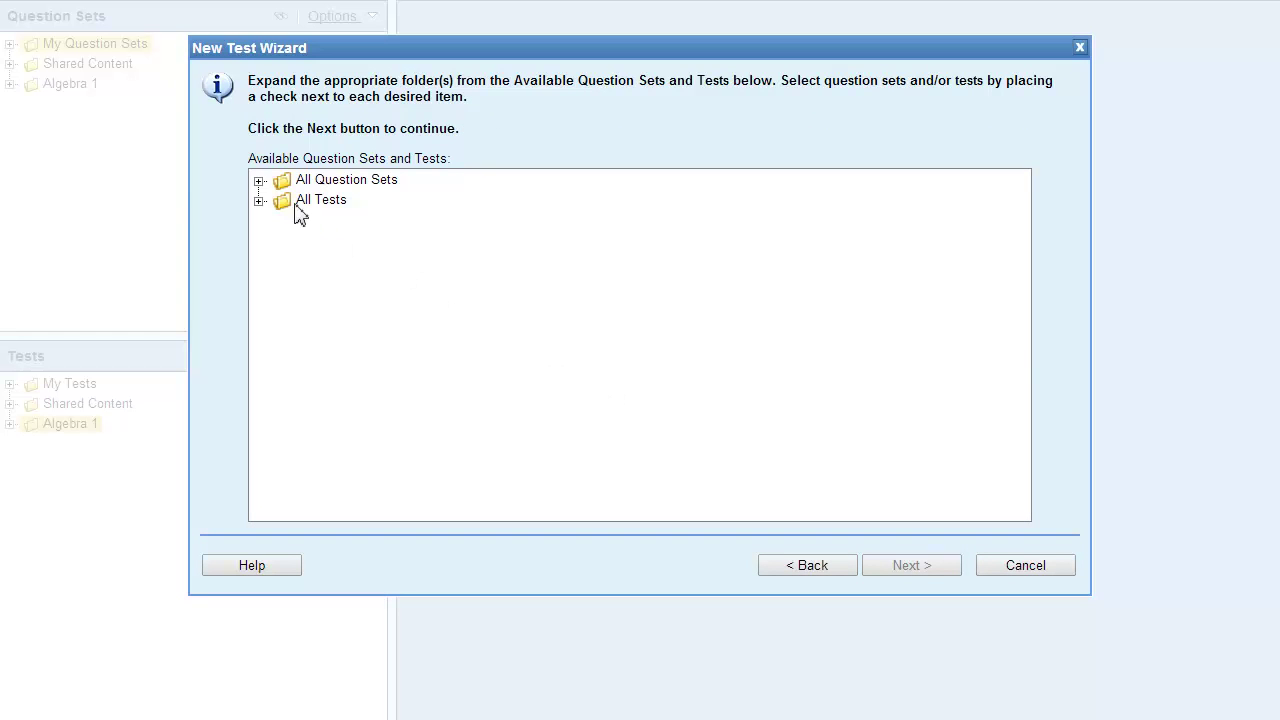
Check Algebra 1's Chapter 1 (An Introduction to Algebra) and Chapter 2 (Integers) as sources
{"action": "left_click", "coordinate": [259, 181]}
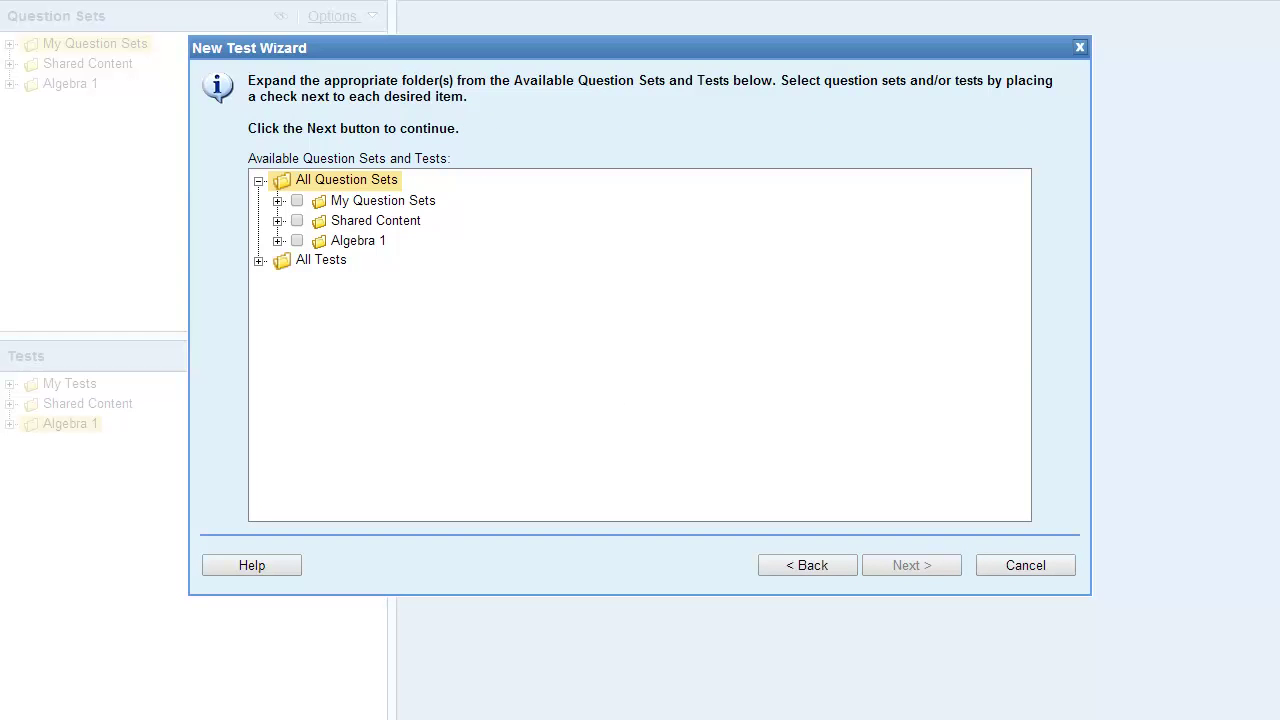
{"action": "left_click", "coordinate": [278, 241]}
{"action": "left_click", "coordinate": [316, 261]}
{"action": "left_click", "coordinate": [316, 281]}
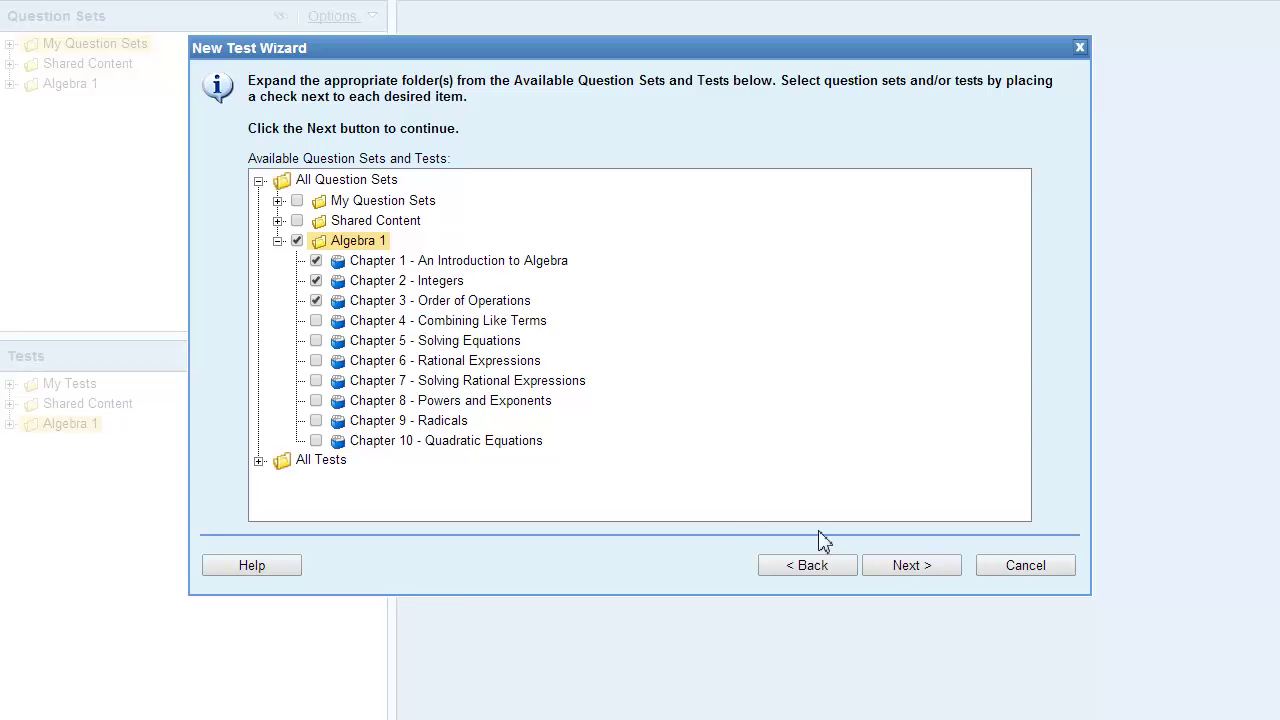
{"action": "left_click", "coordinate": [901, 568]}
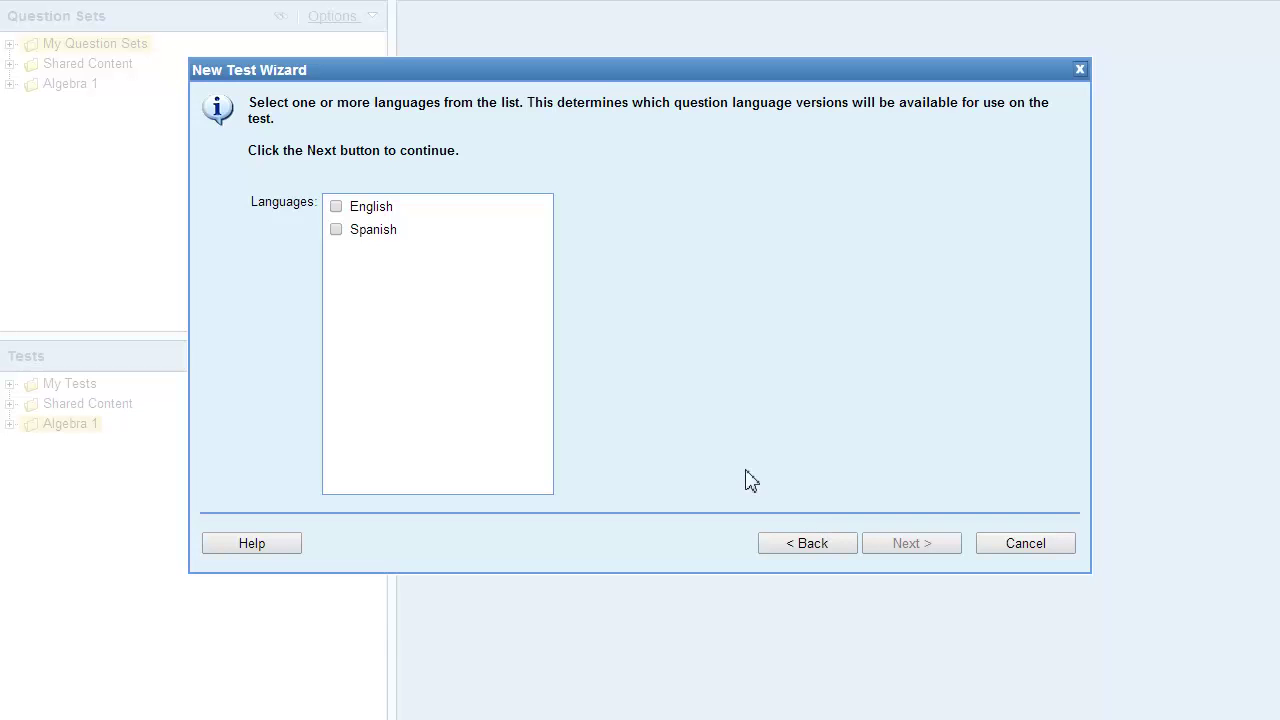
Enable English and Spanish versions for the Midterm questions
{"action": "left_click", "coordinate": [336, 206]}
{"action": "left_click", "coordinate": [337, 230]}
{"action": "left_click", "coordinate": [903, 545]}
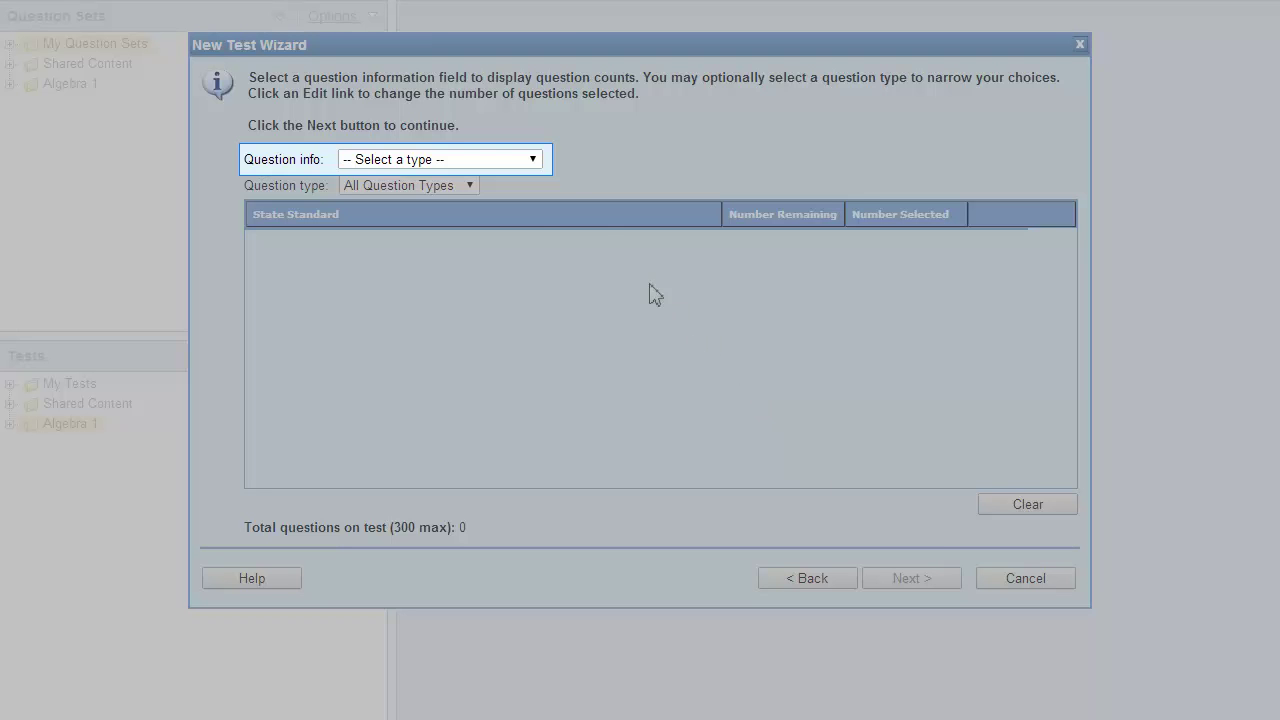
List question counts by Learning Objective, trying Multiple Choice before returning to All Question Types
{"action": "left_click", "coordinate": [531, 161]}
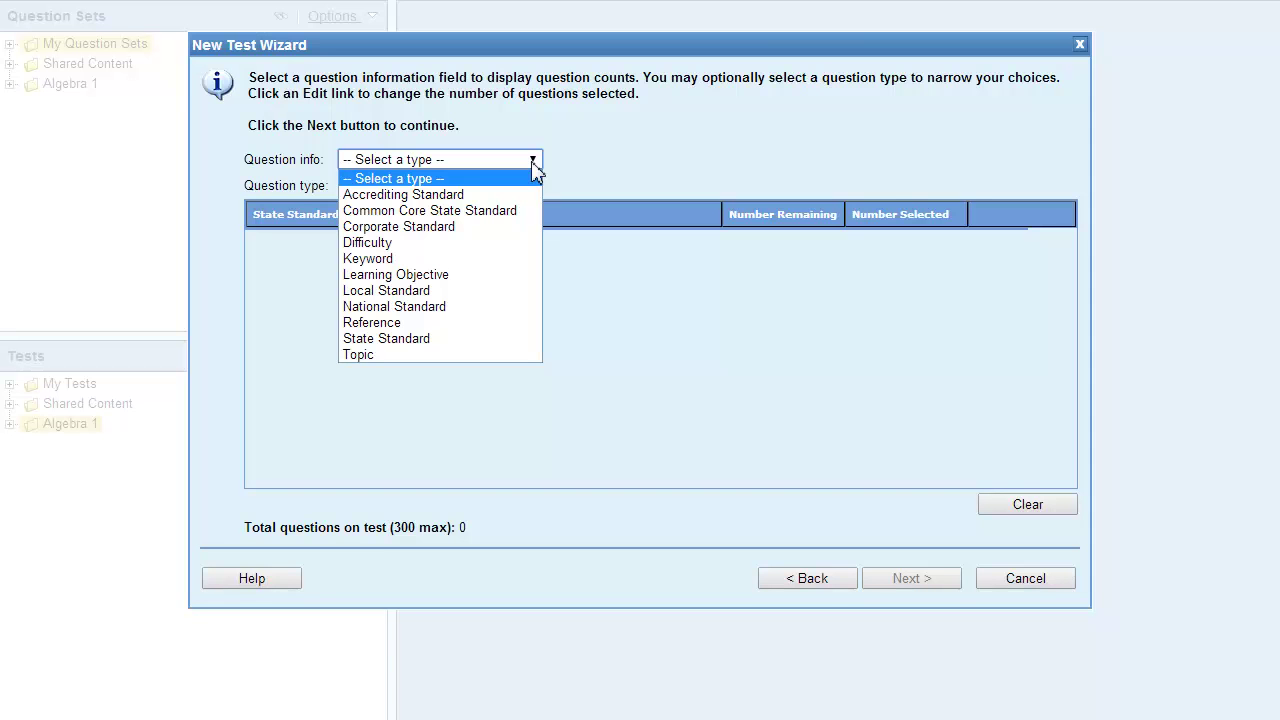
{"action": "left_click", "coordinate": [497, 276]}
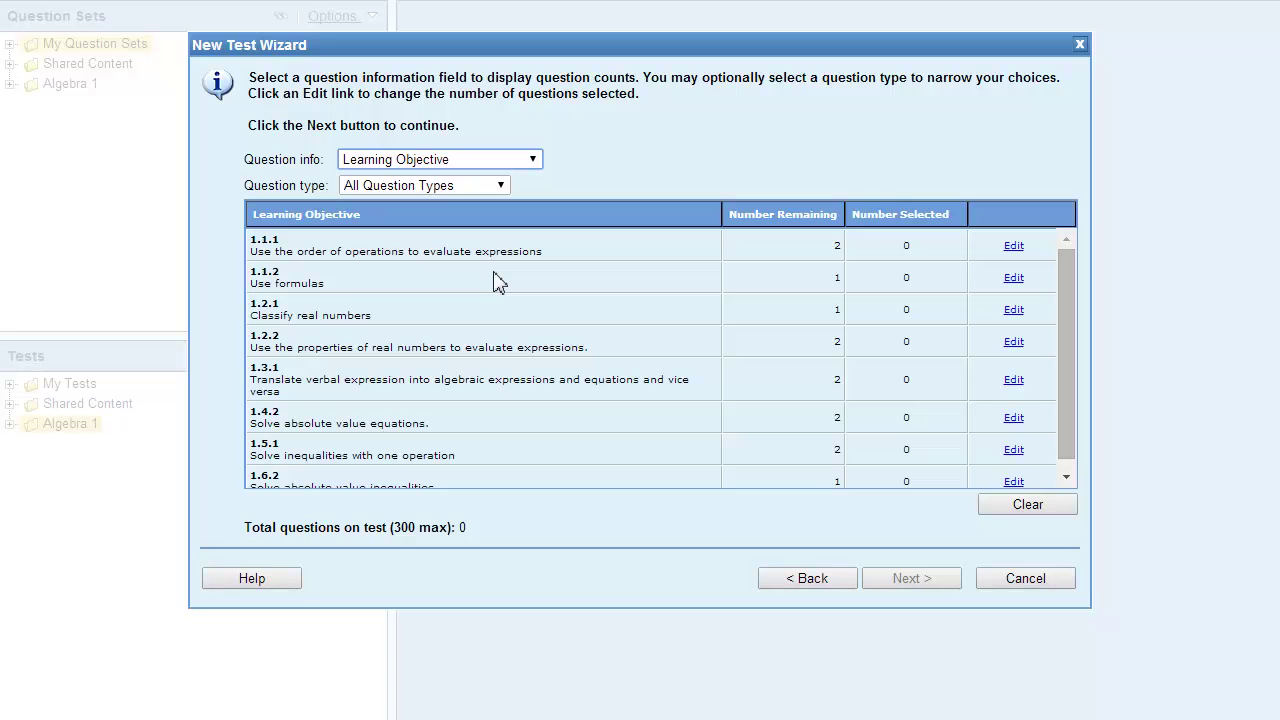
{"action": "left_click", "coordinate": [502, 187]}
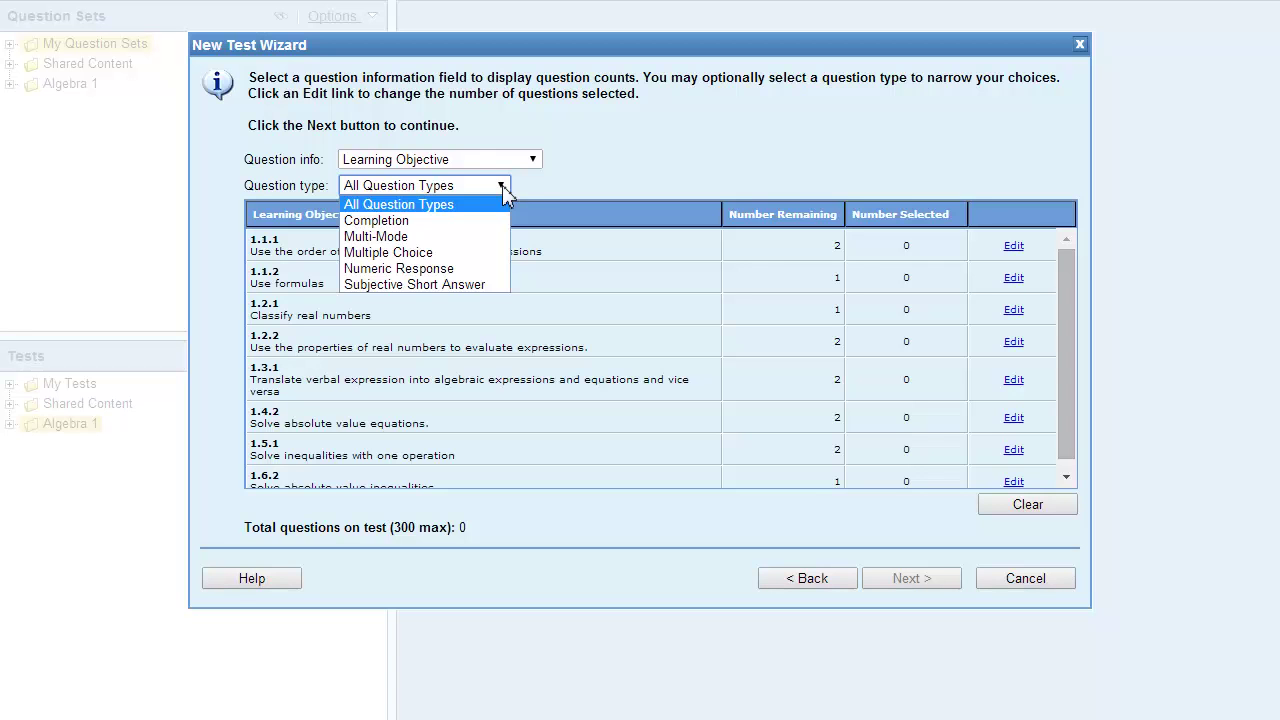
{"action": "left_click", "coordinate": [461, 253]}
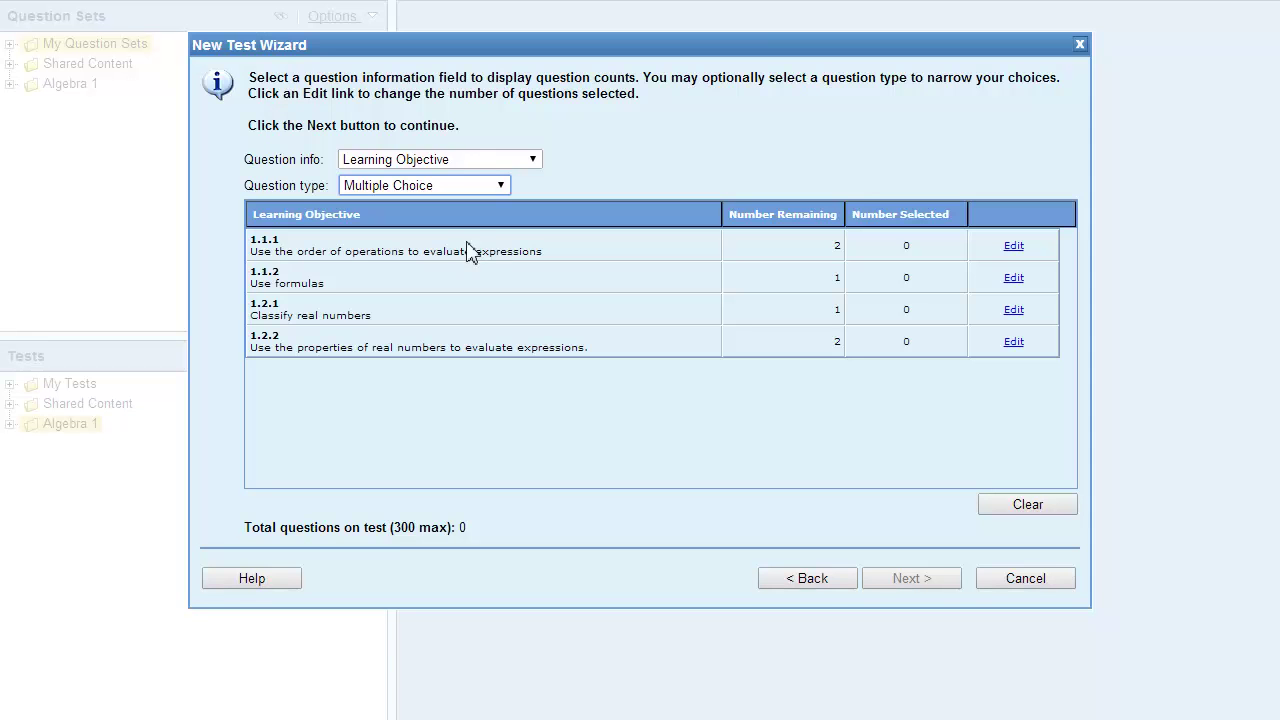
{"action": "left_click", "coordinate": [502, 186]}
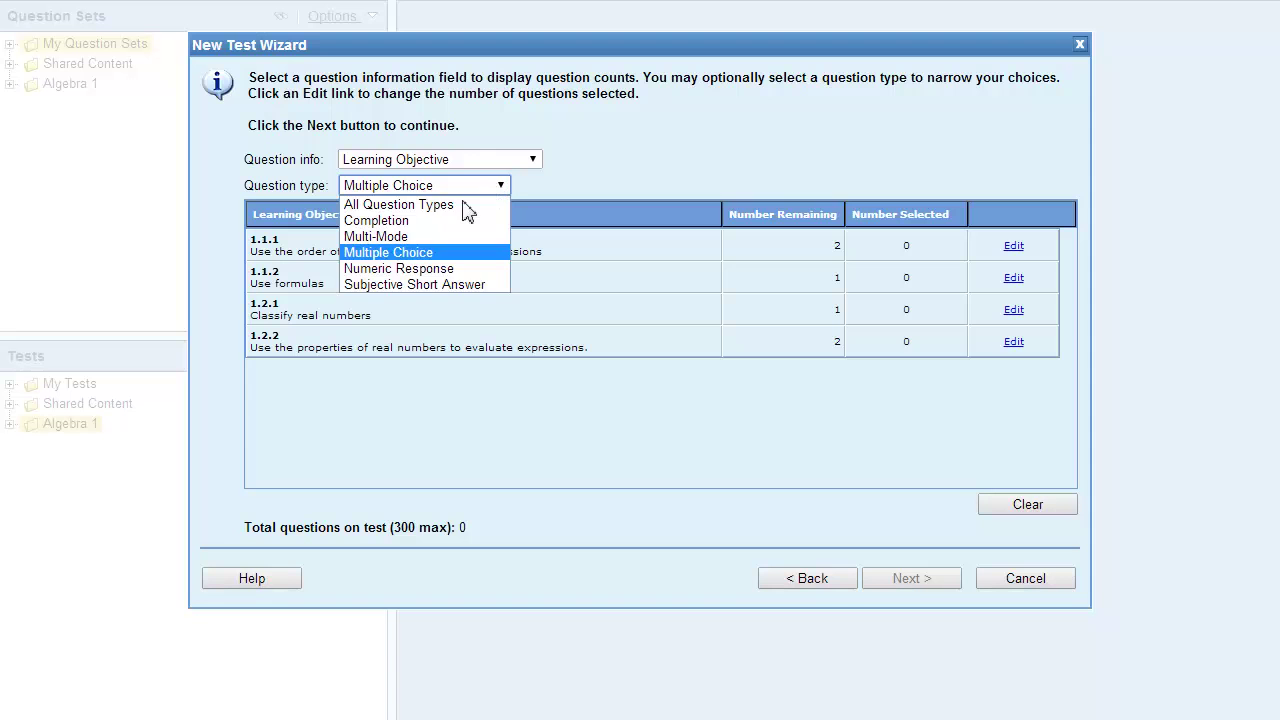
{"action": "left_click", "coordinate": [467, 206]}
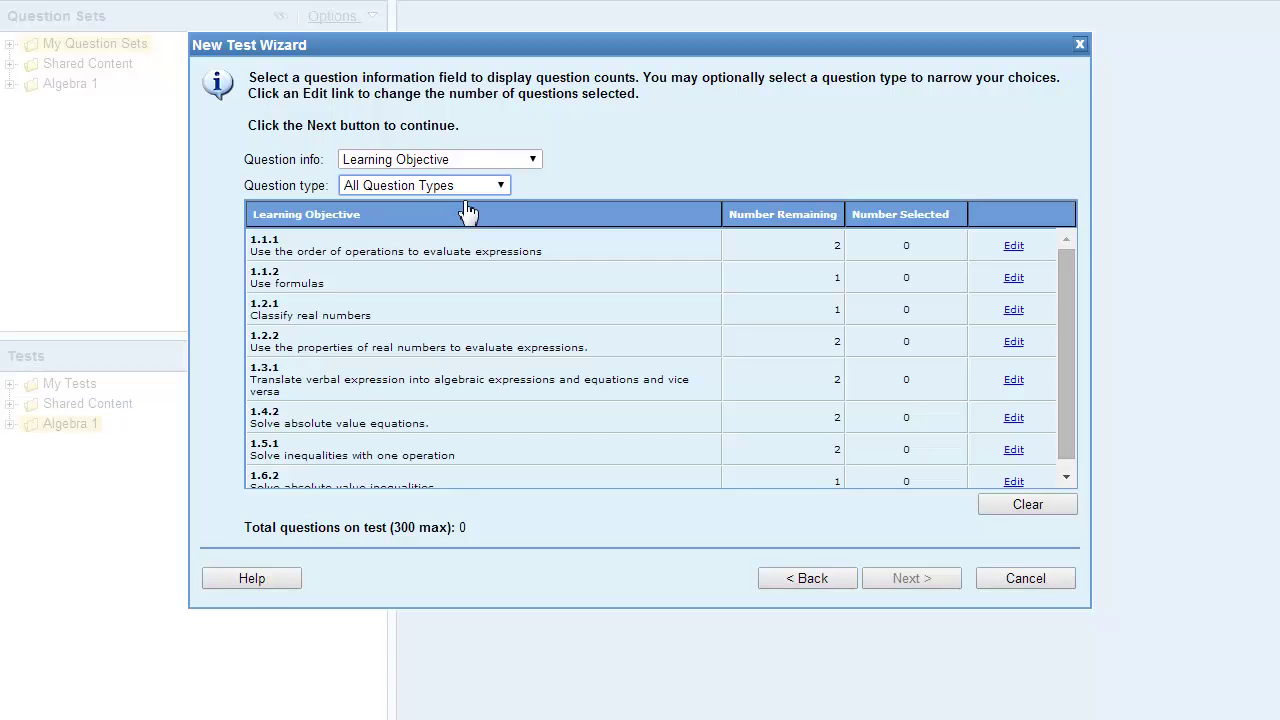
Set the number selected for learning objective 1.1.1 to 2 questions
{"action": "left_click", "coordinate": [1013, 246]}
{"action": "double_click", "coordinate": [930, 249]}
{"action": "type", "text": "2"}
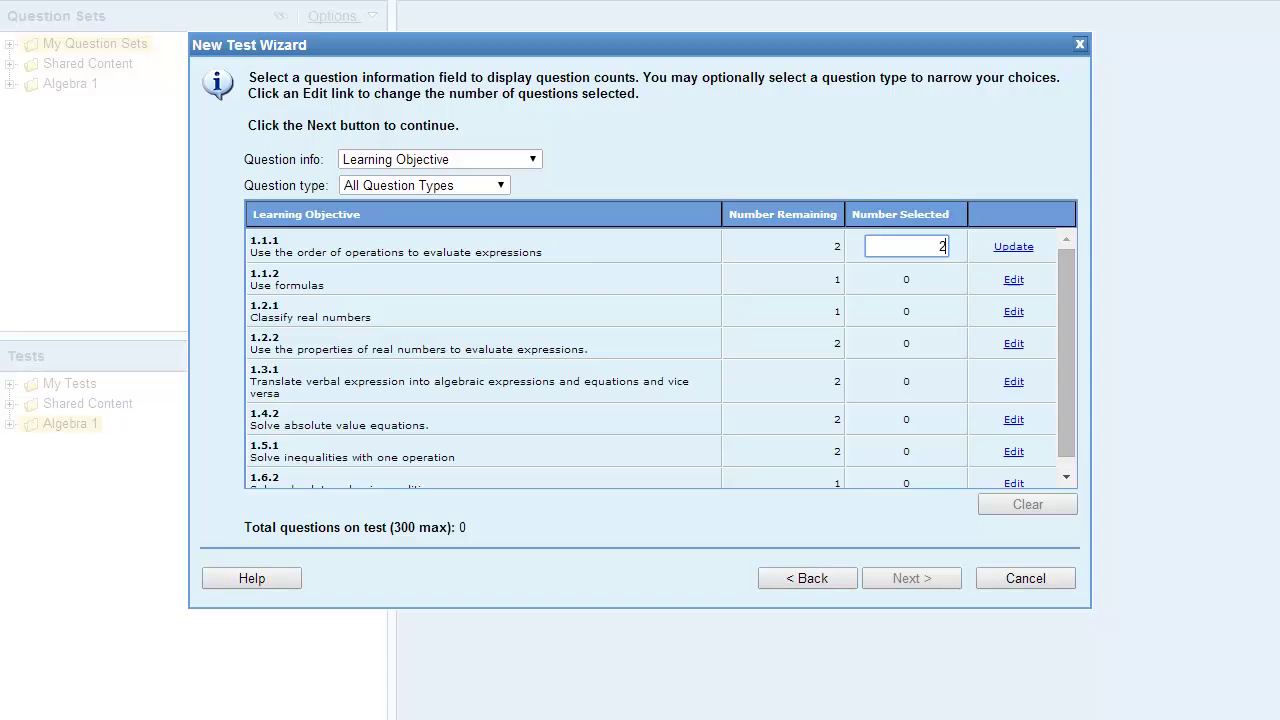
{"action": "left_click", "coordinate": [1013, 247]}
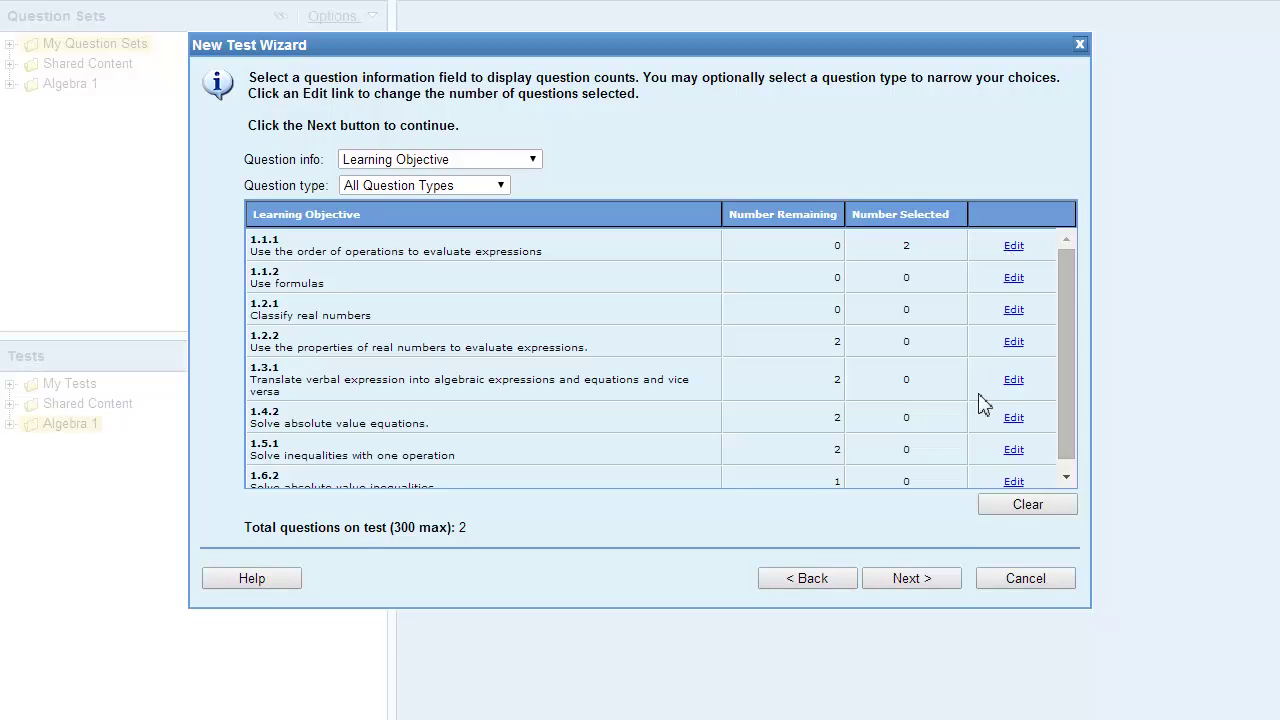
Review the settings summary and finish the wizard to open the Midterm test
{"action": "left_click", "coordinate": [949, 584]}
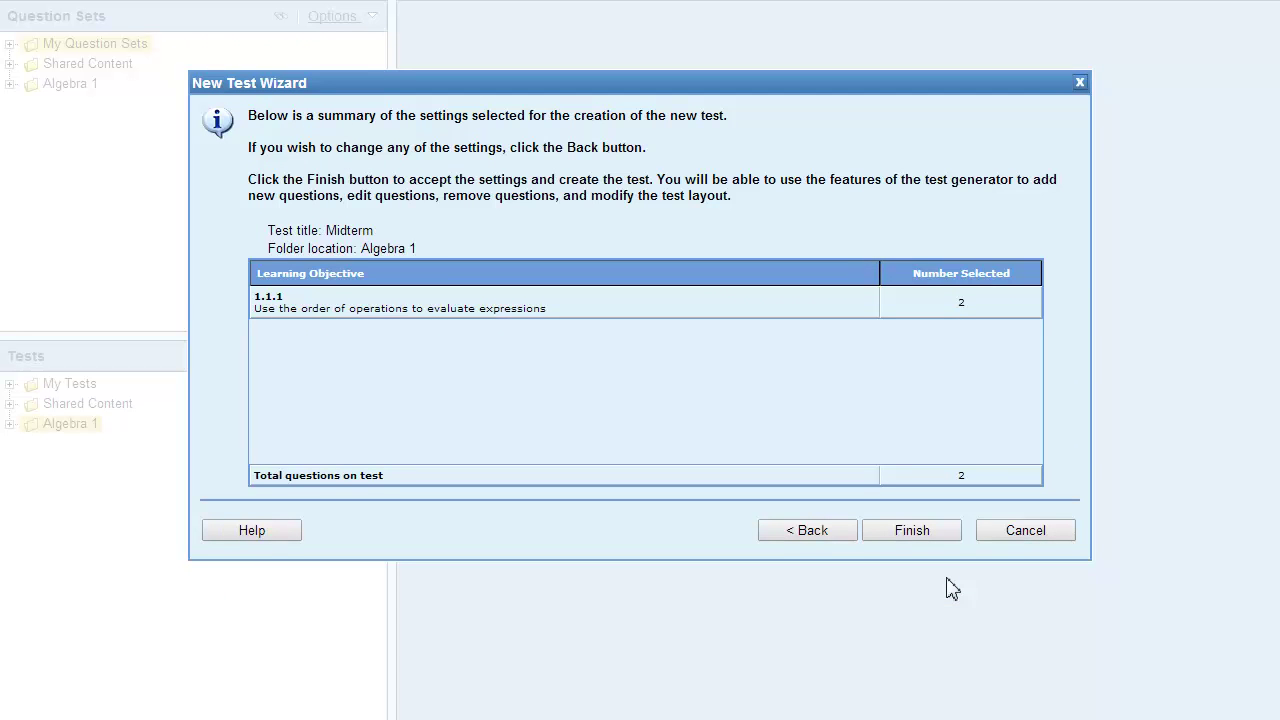
{"action": "left_click", "coordinate": [950, 532]}
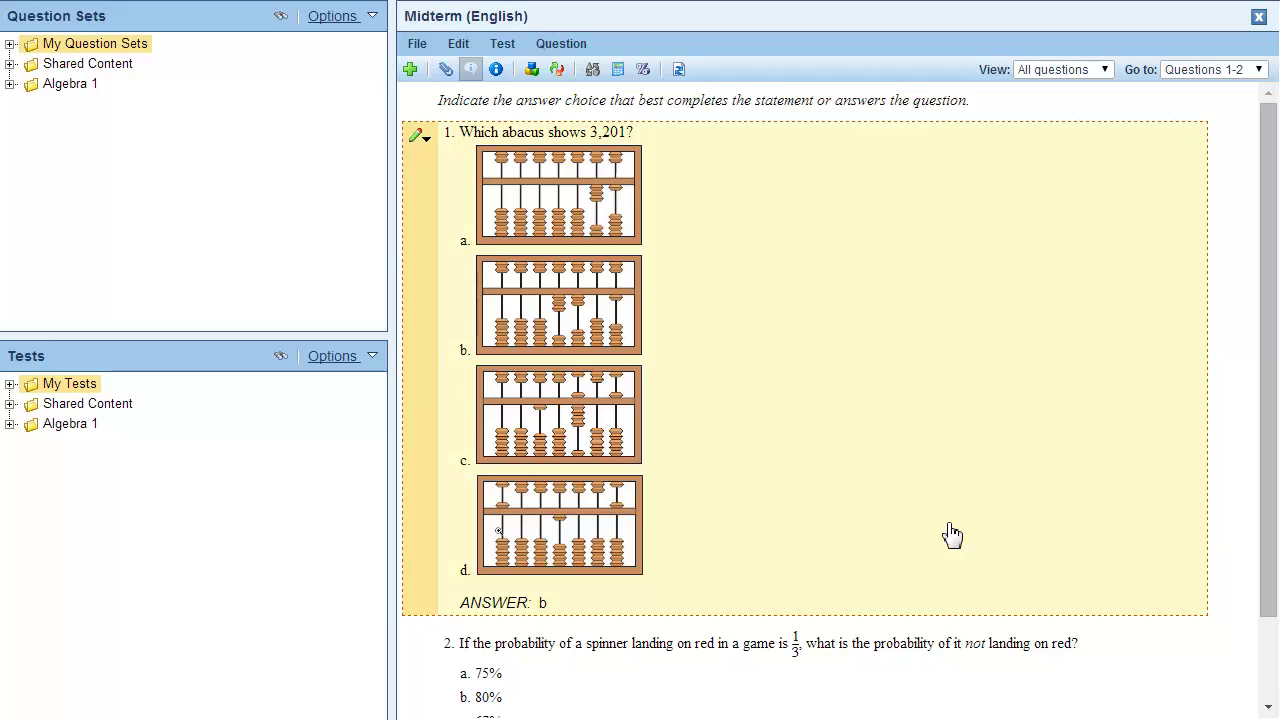